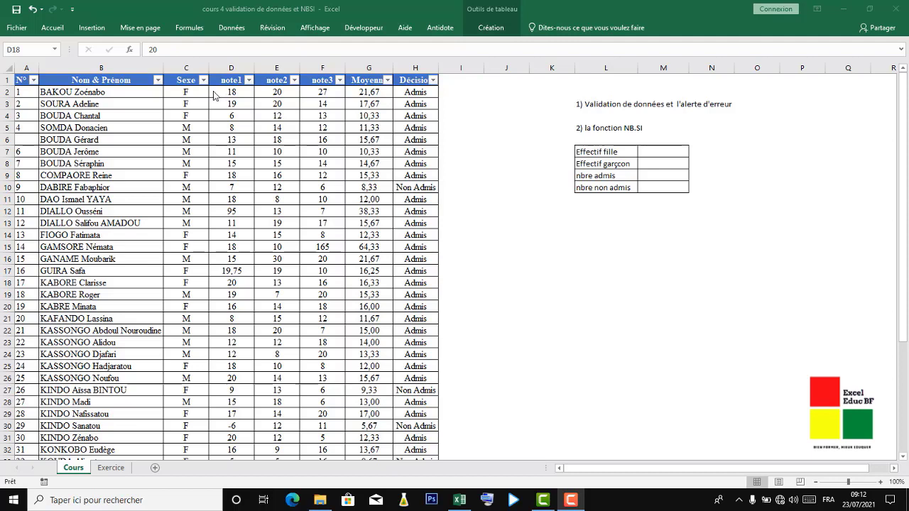
Step: Open the data validation settings for the grade and average cells D2:G45
left_click(221, 91)
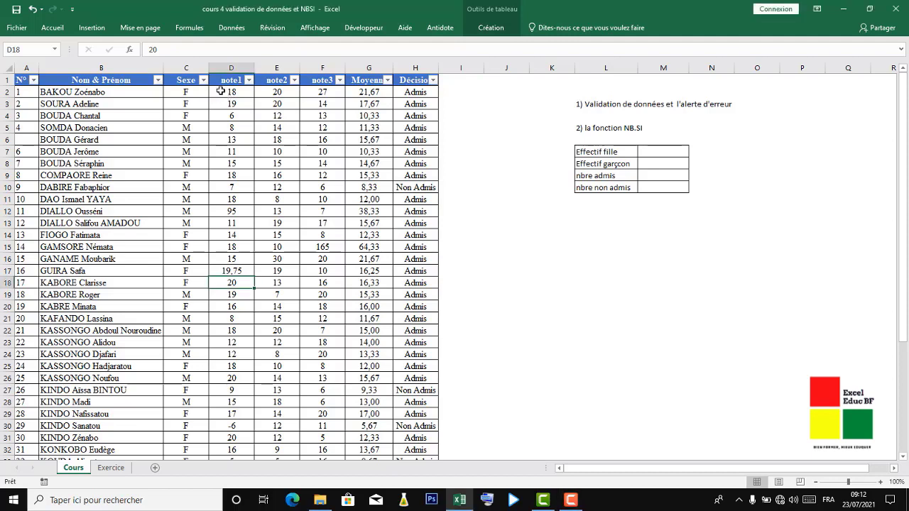
left_click_drag(221, 91, 358, 438)
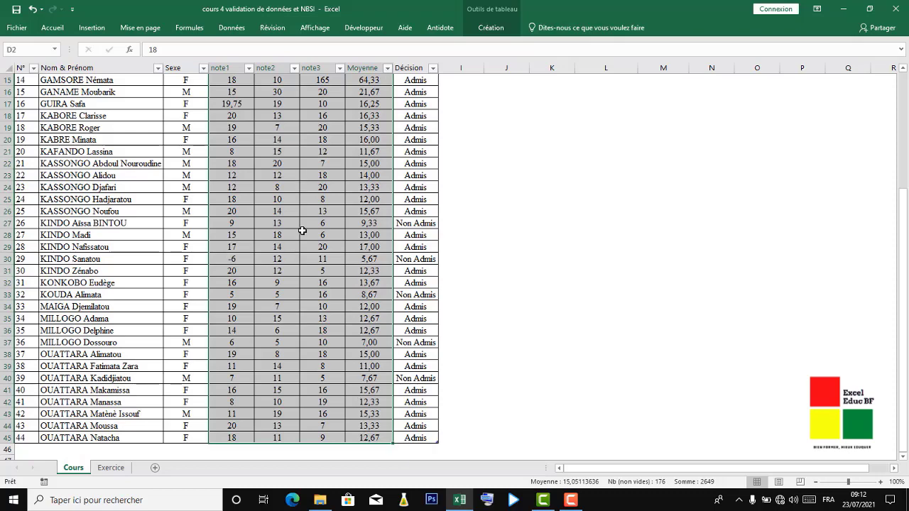
scroll(306, 247, "up", 4)
scroll(307, 249, "up", 1)
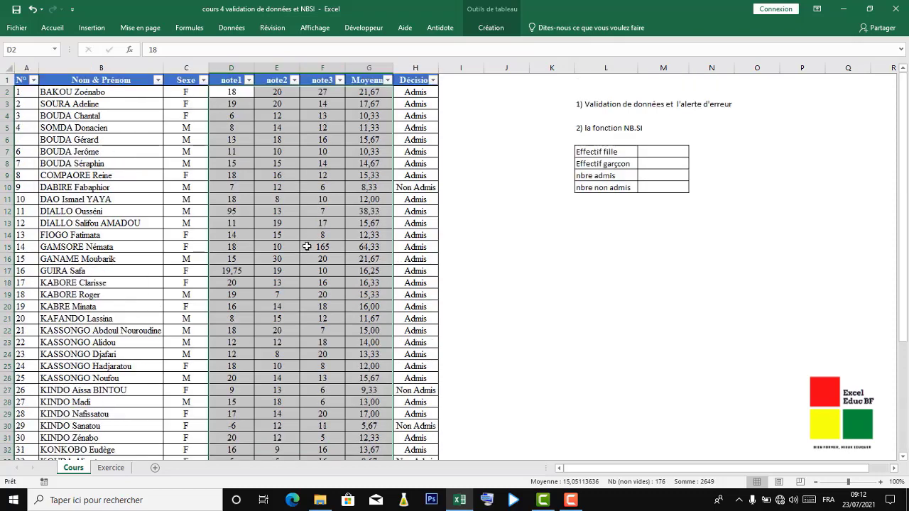
left_click(232, 28)
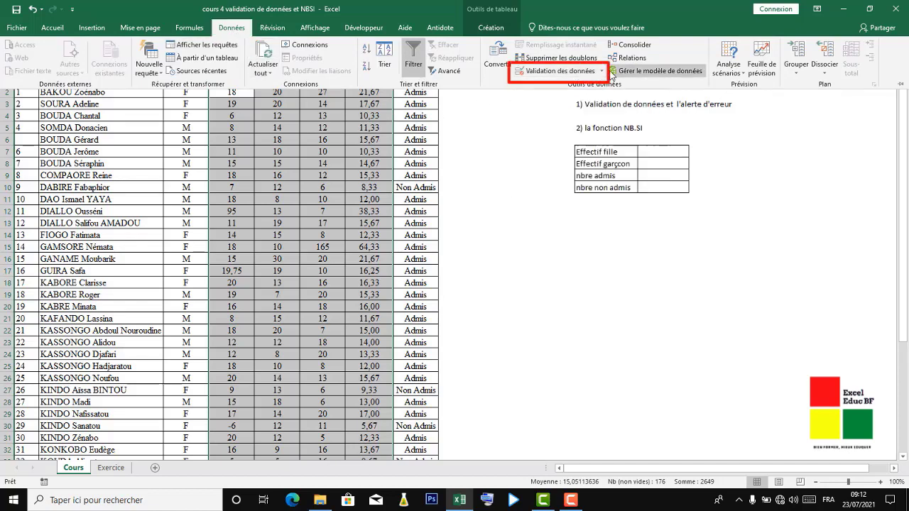
left_click(603, 73)
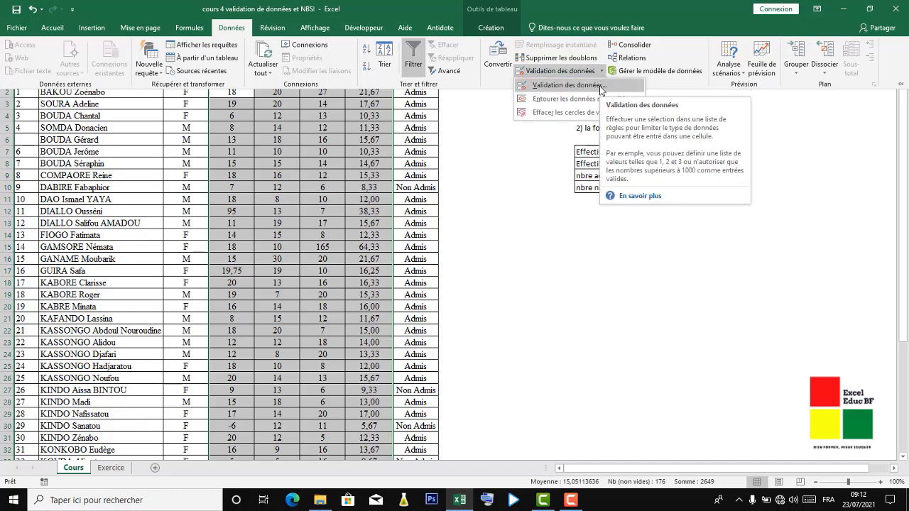
left_click(602, 87)
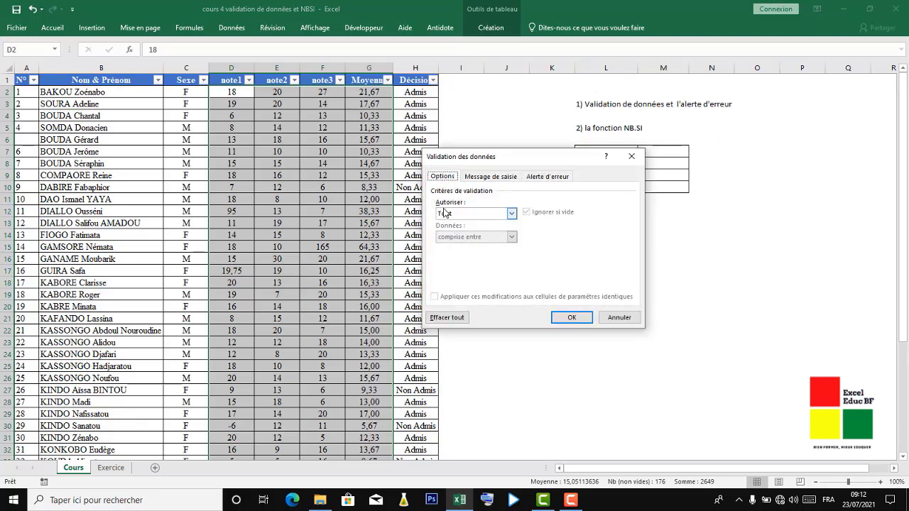
Step: Restrict the allowed entries to decimal values (Décimal) between a minimum of 0 and a maximum of 20
left_click(512, 213)
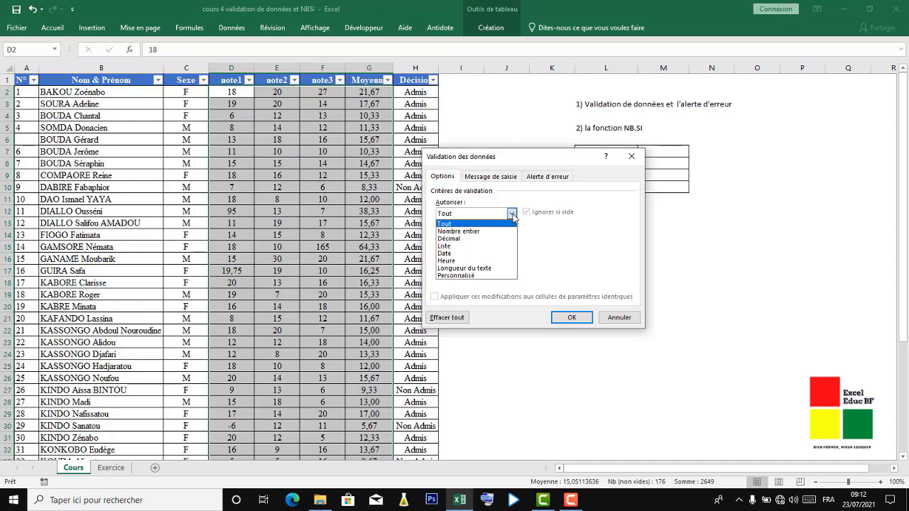
left_click(486, 239)
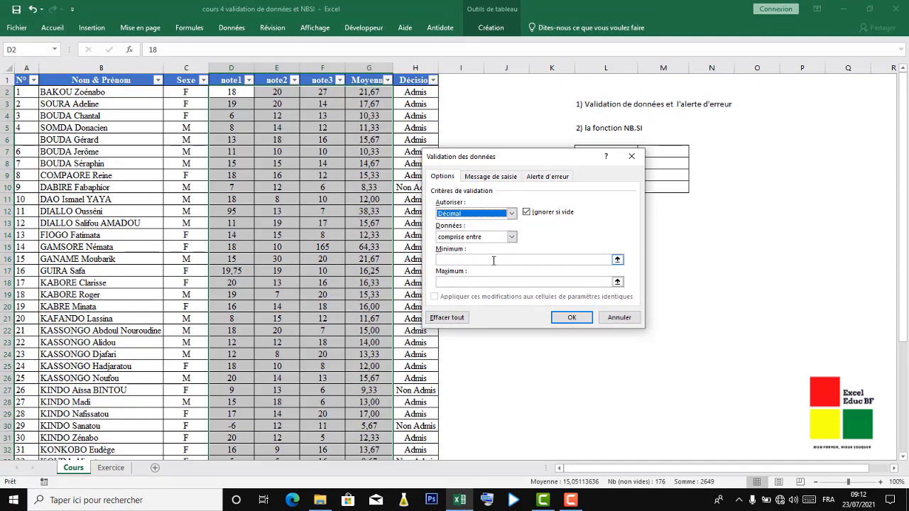
left_click(494, 260)
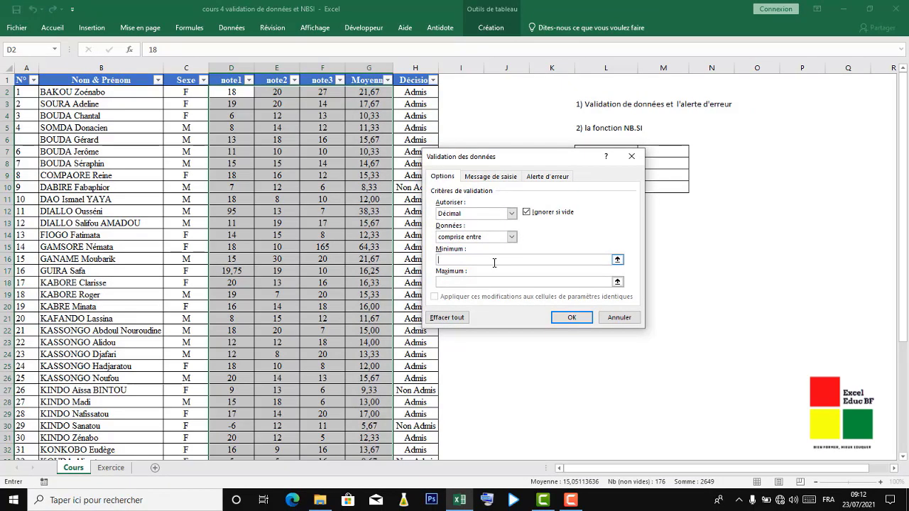
type("0")
type("2")
Step: Add a Stop-style error alert titled "Erreur" with a message about the 0 to 20 range, and apply the validation
left_click(552, 178)
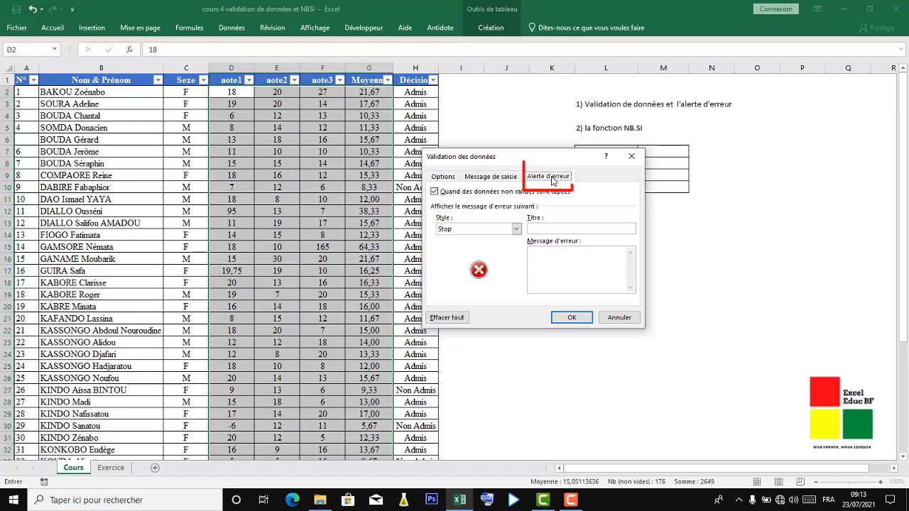
left_click(517, 231)
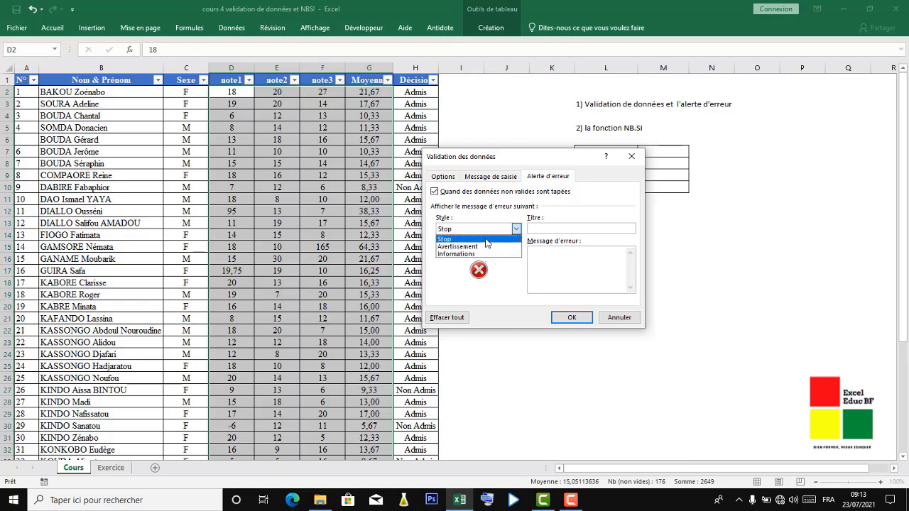
left_click(486, 239)
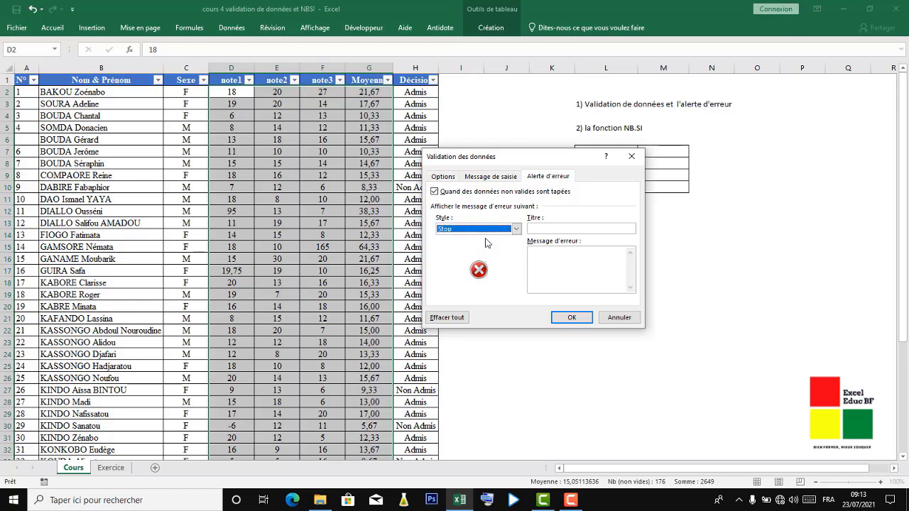
left_click(584, 230)
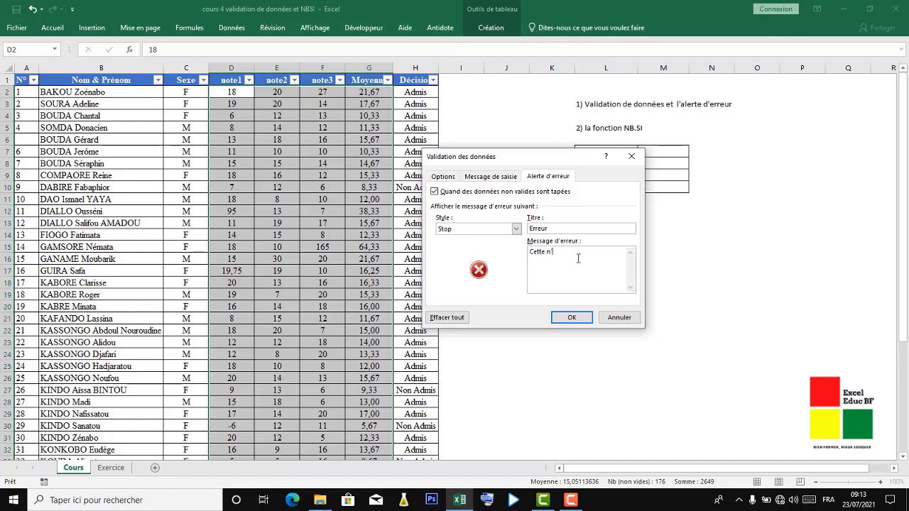
type("t compris entre 0 à 20")
left_click(573, 318)
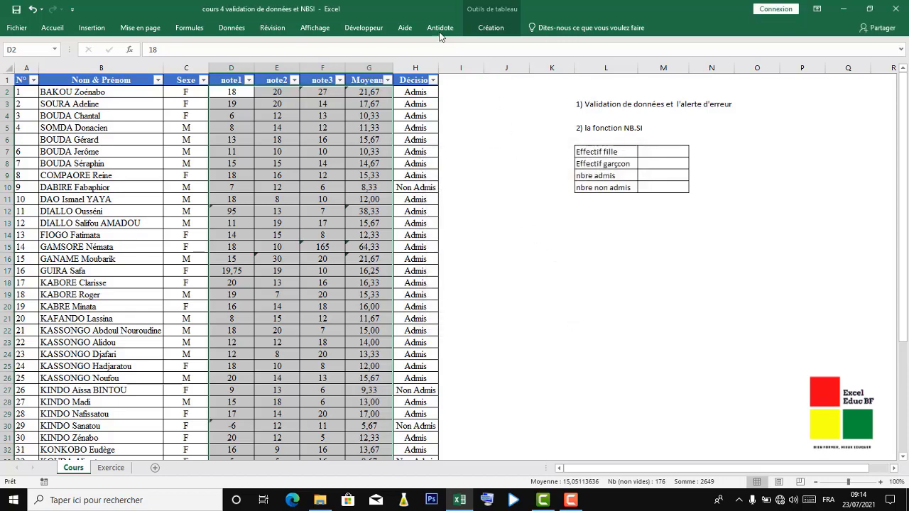
Step: Circle the invalid data in the grade and average columns
left_click(233, 28)
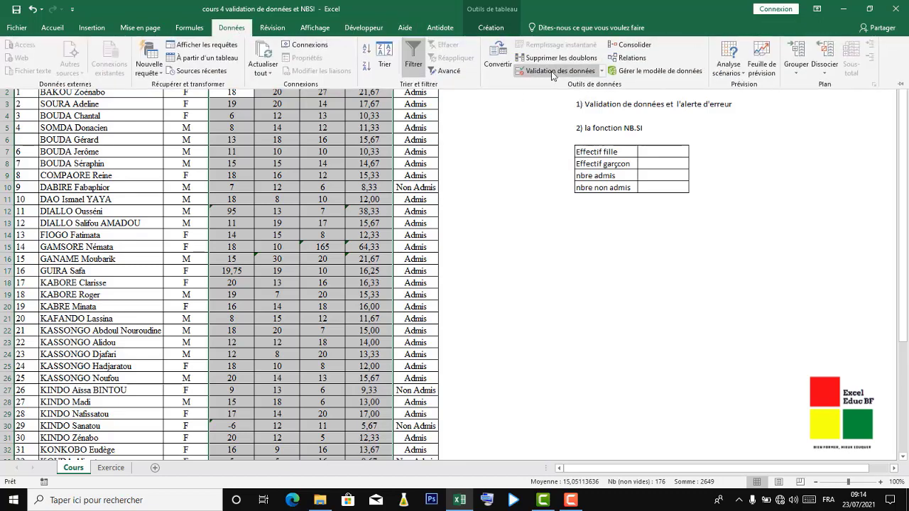
left_click(600, 71)
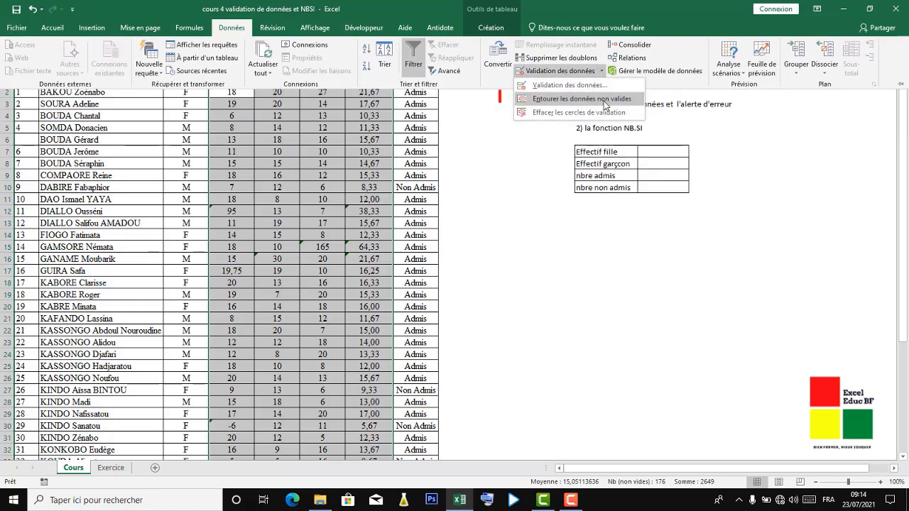
left_click(605, 103)
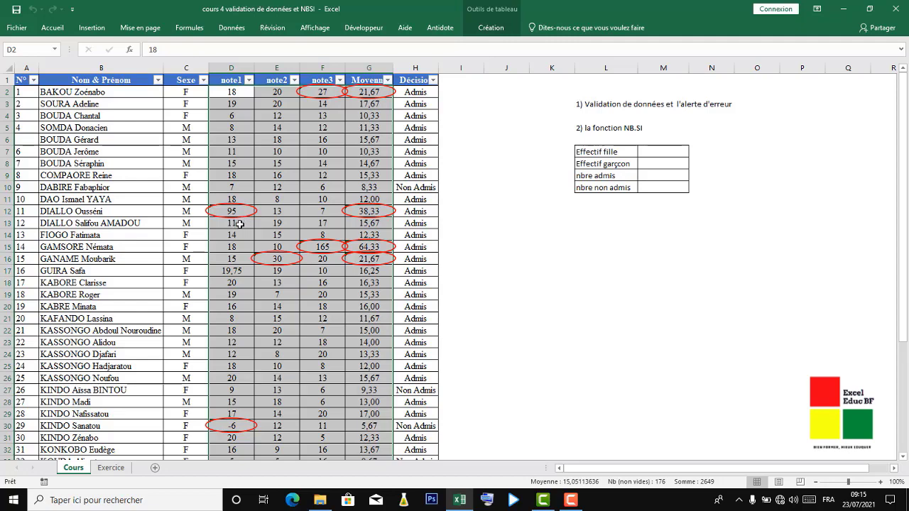
scroll(289, 371, "down", 1)
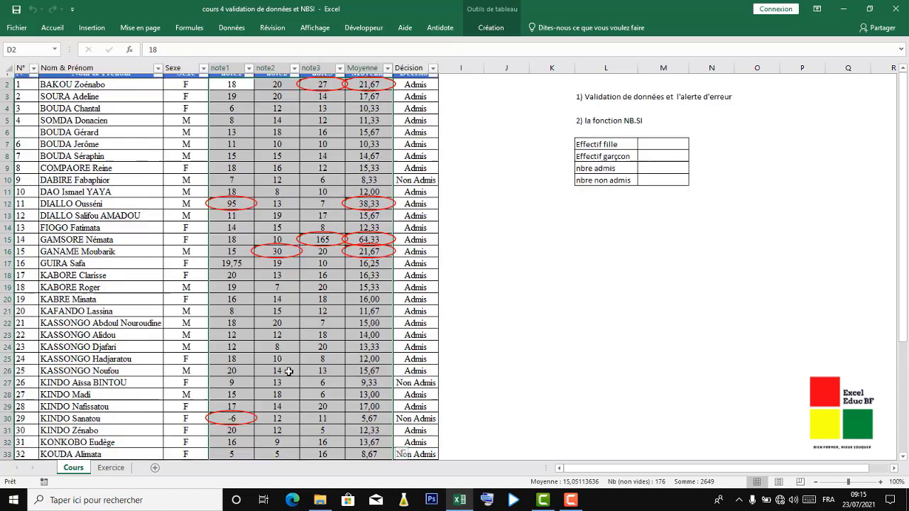
scroll(249, 391, "down", 1)
scroll(223, 390, "down", 4)
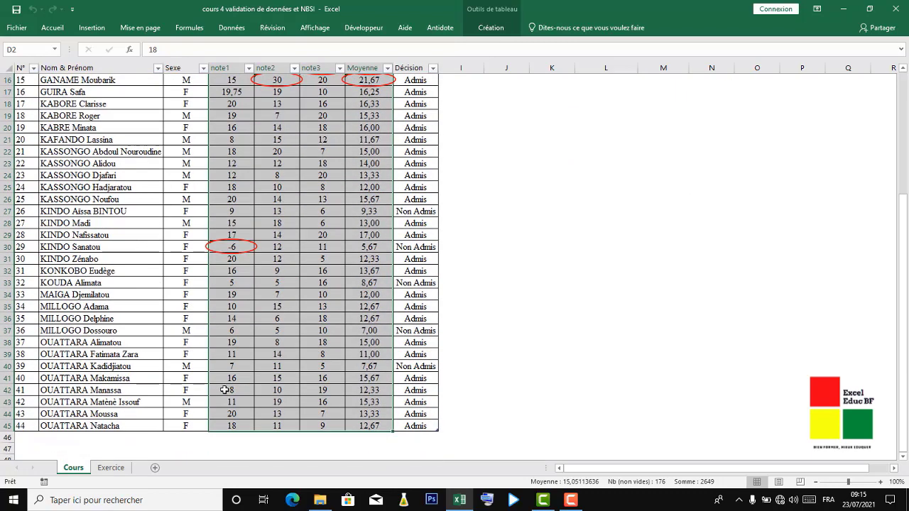
scroll(245, 343, "up", 2)
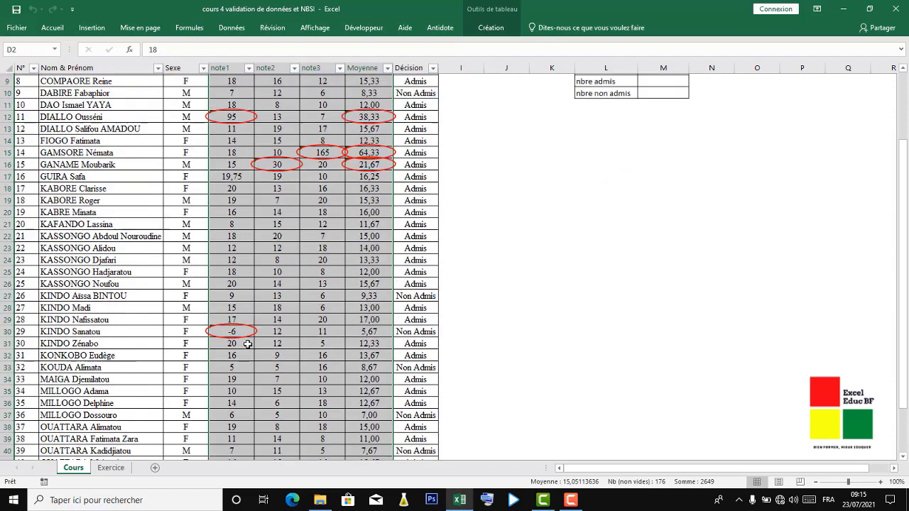
scroll(247, 344, "up", 2)
scroll(235, 390, "up", 1)
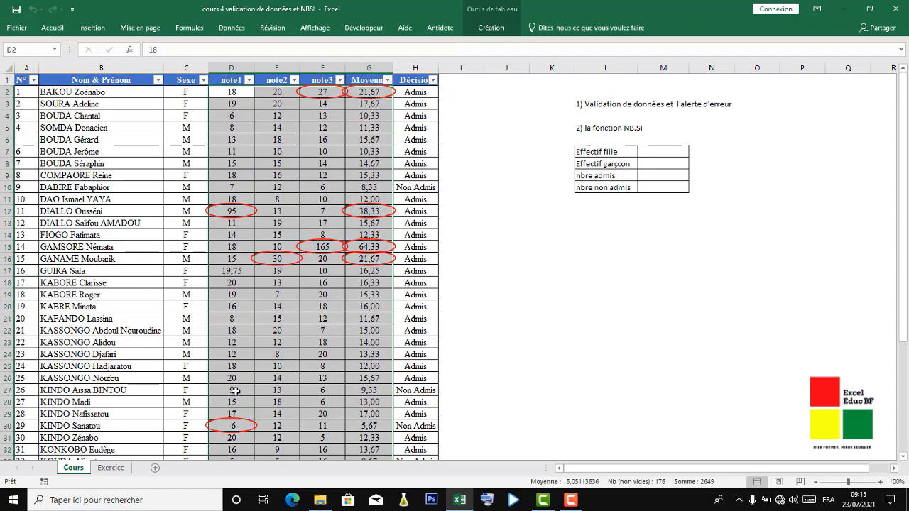
Step: Correct the circled note3 grade in F2 to 17 and the circled note1 grade in D12 to 9,5
left_click(323, 92)
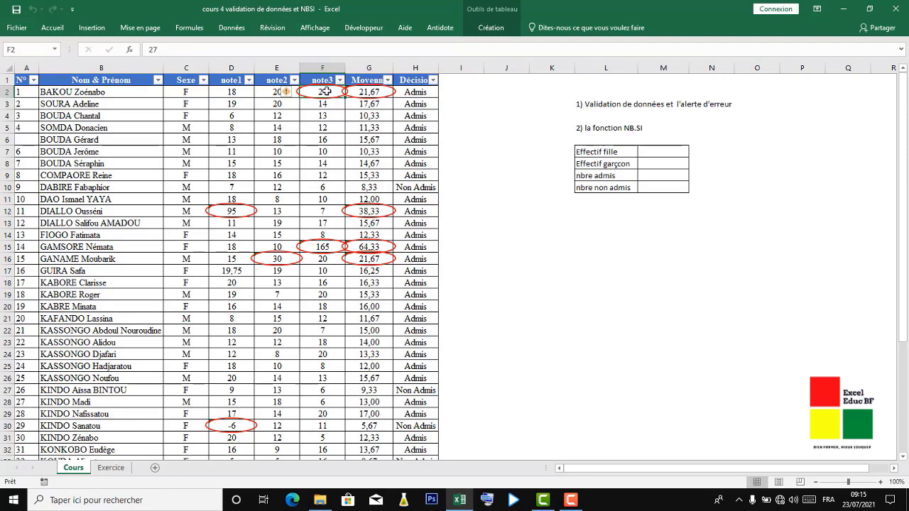
type("17")
key("Return")
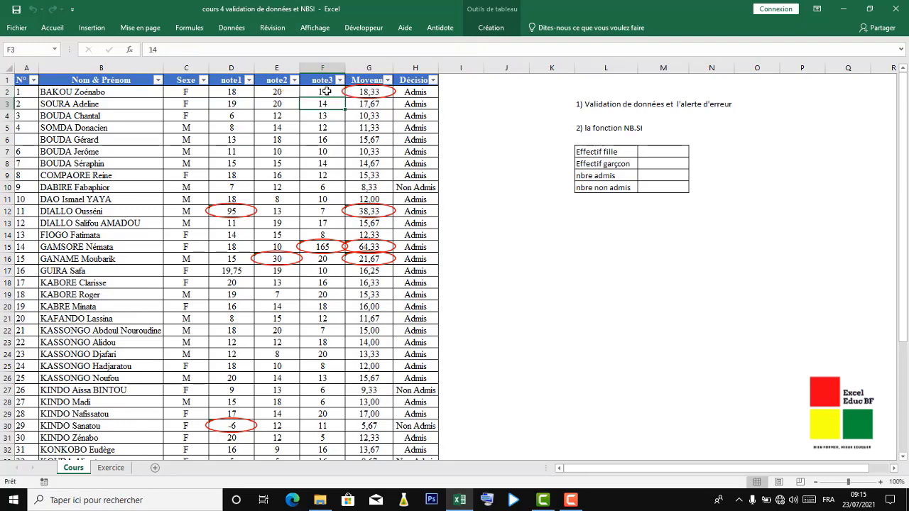
left_click(231, 211)
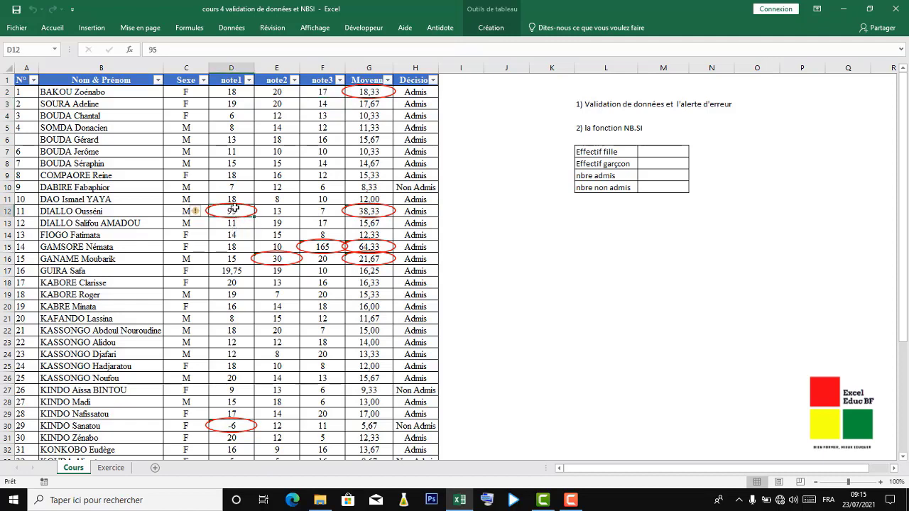
type("9")
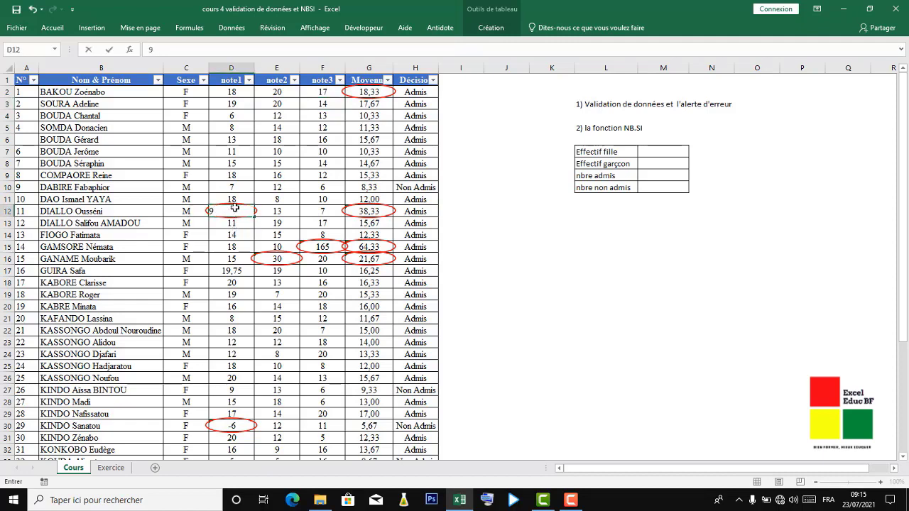
type(",5")
key("Return")
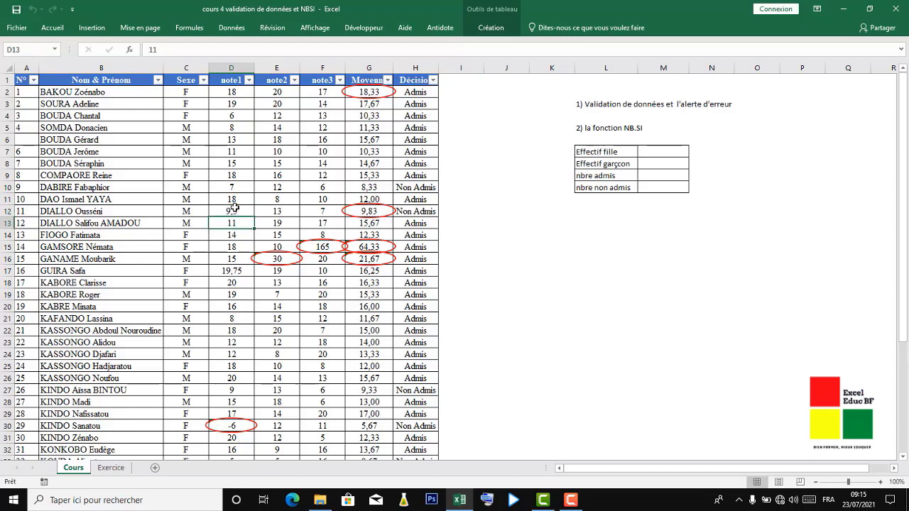
Step: Correct the circled note2 grade in E16 to 3 and the circled note1 grade in D30 to 6
left_click(273, 259)
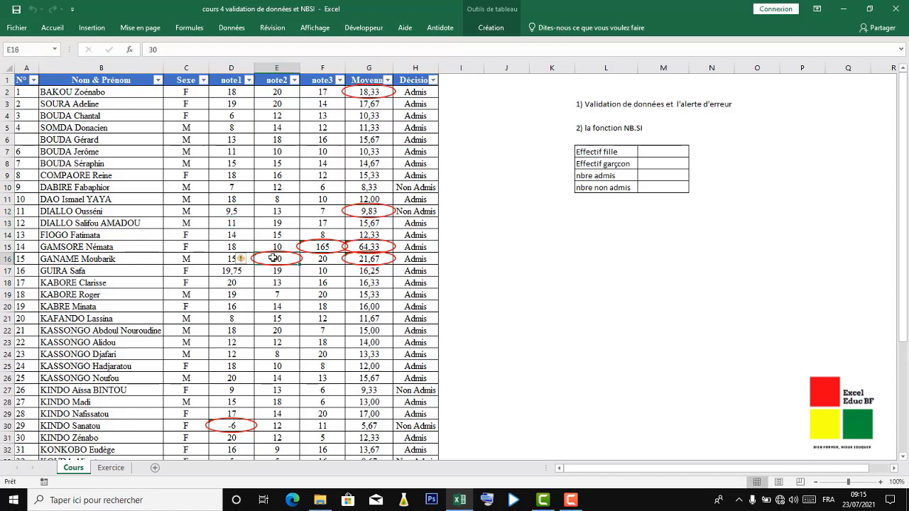
type("3")
key("Return")
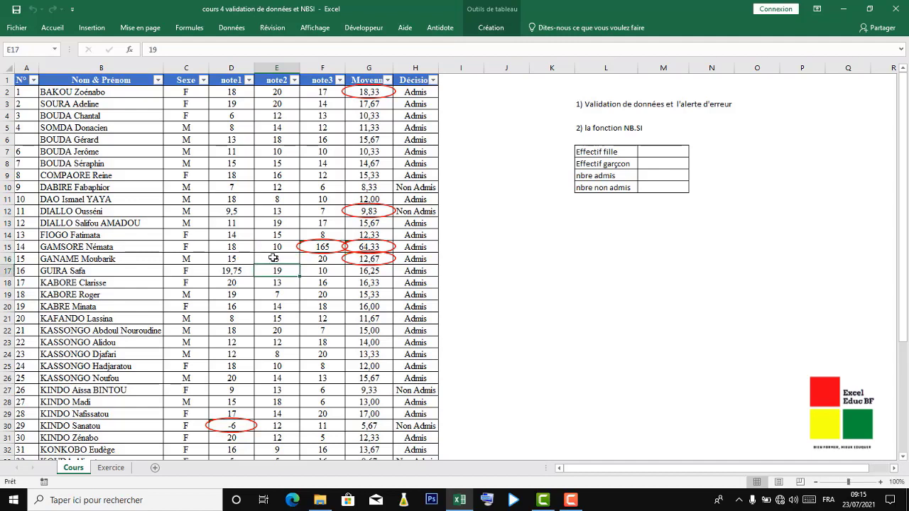
left_click(232, 425)
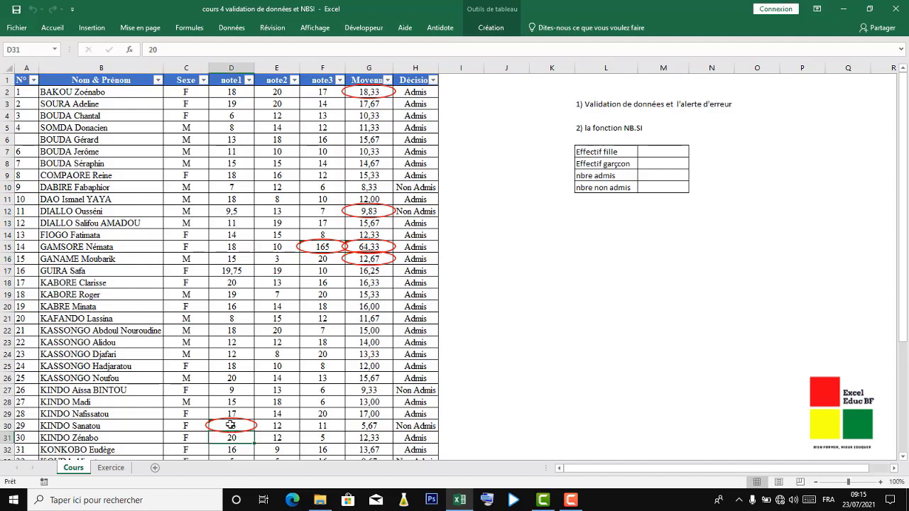
double_click(230, 424)
key("BackSpace")
key("BackSpace")
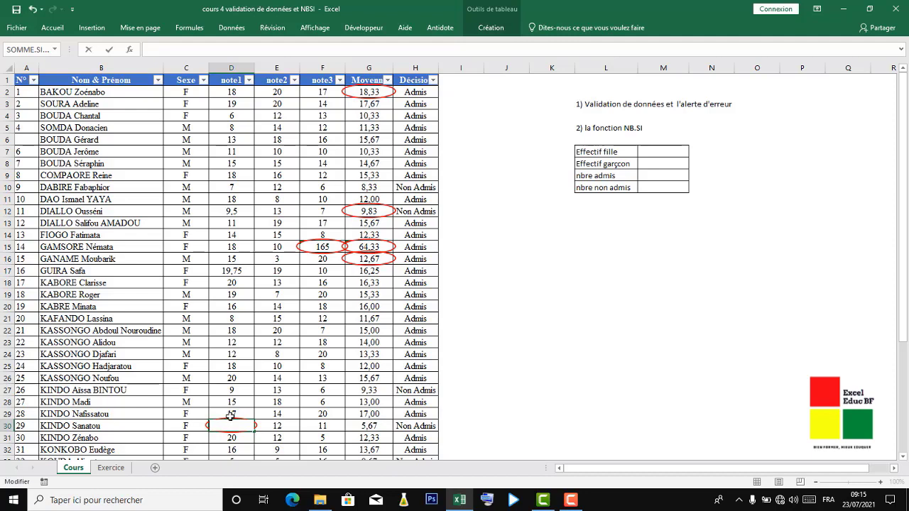
type("6")
key("Return")
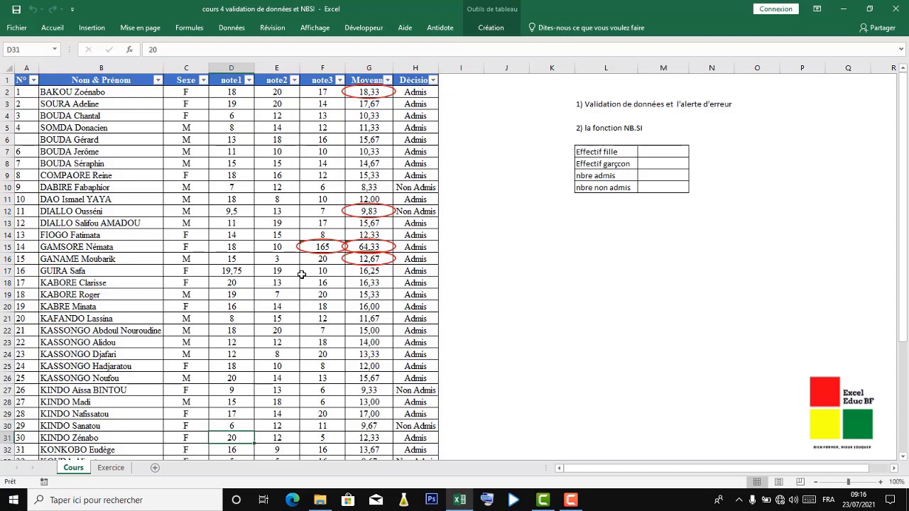
Step: Correct the circled note3 grade in F15 to 16,5
double_click(317, 247)
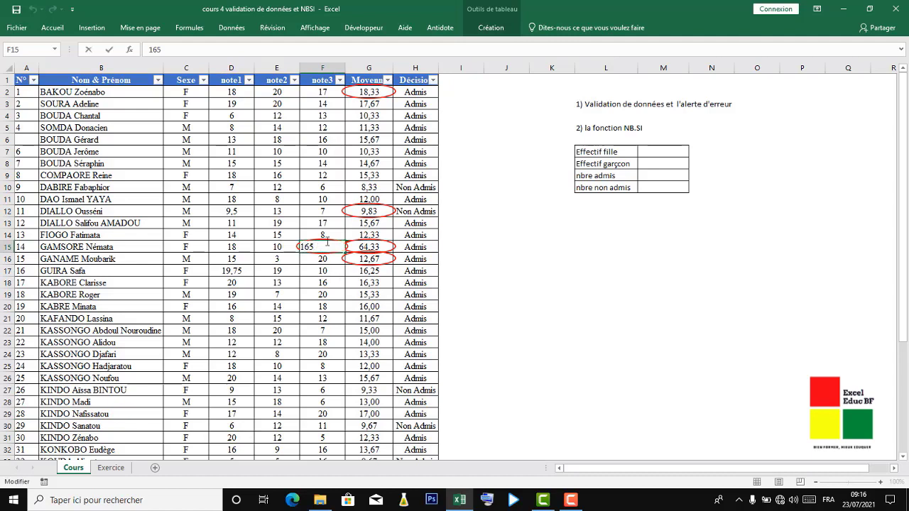
type(",")
key("BackSpace")
key("Return")
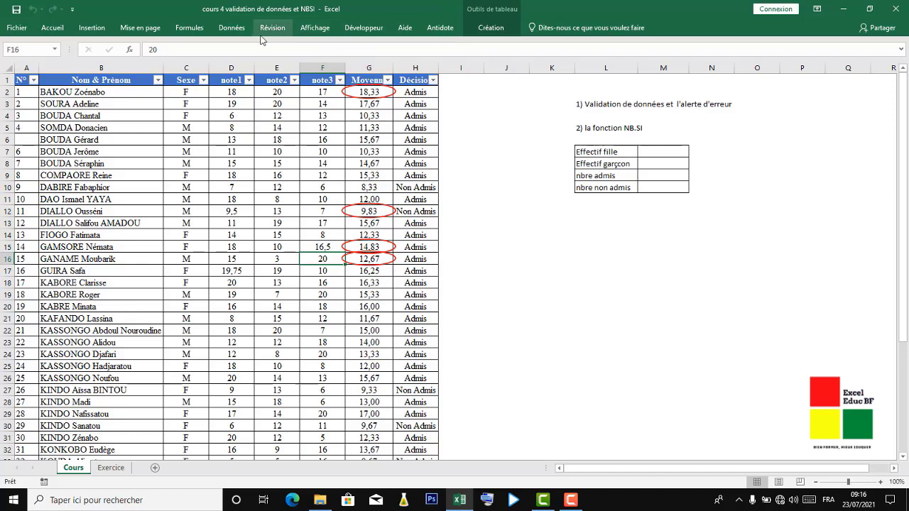
Step: Clear the validation circles from the worksheet
left_click(233, 28)
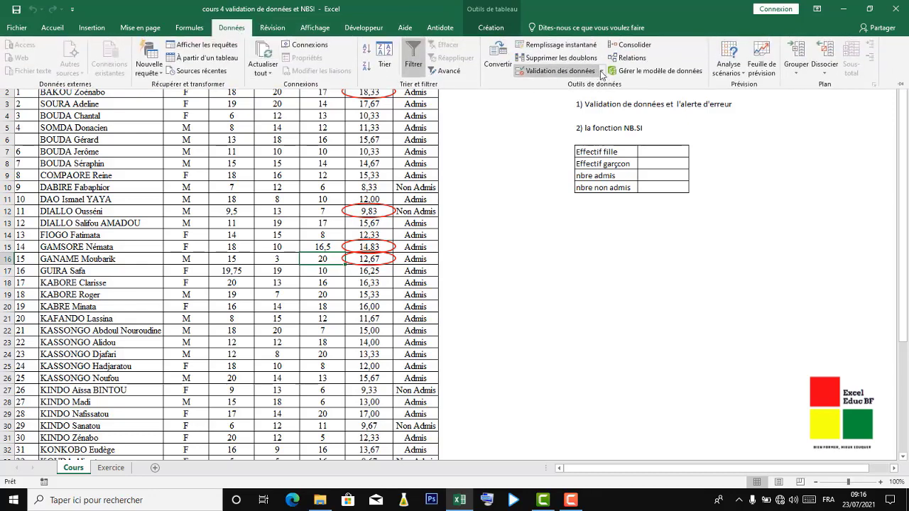
left_click(601, 72)
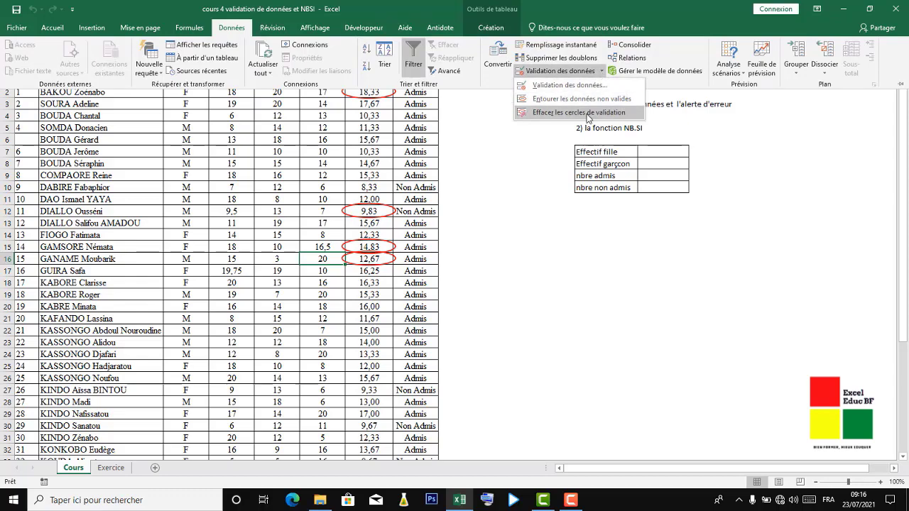
left_click(588, 113)
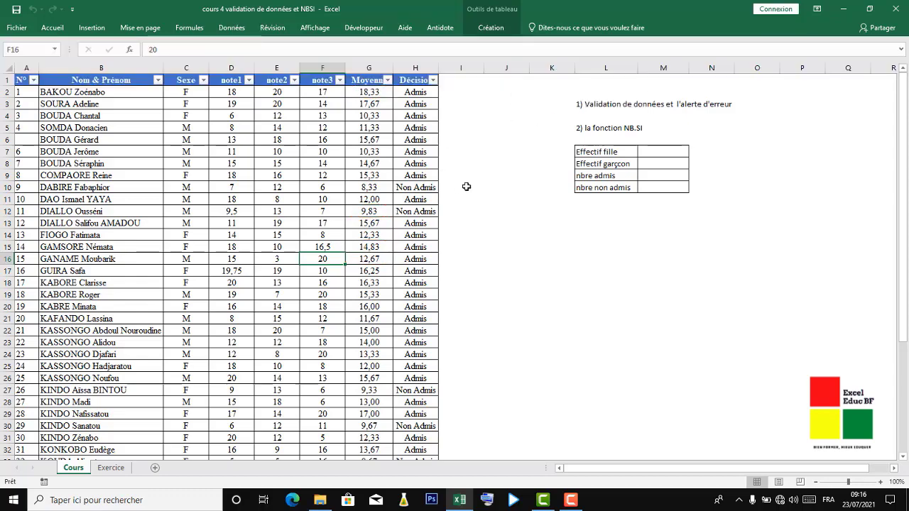
Step: Try to enter the out-of-range grade 27 as note1 in D40, and cancel the entry
scroll(471, 191, "down", 7)
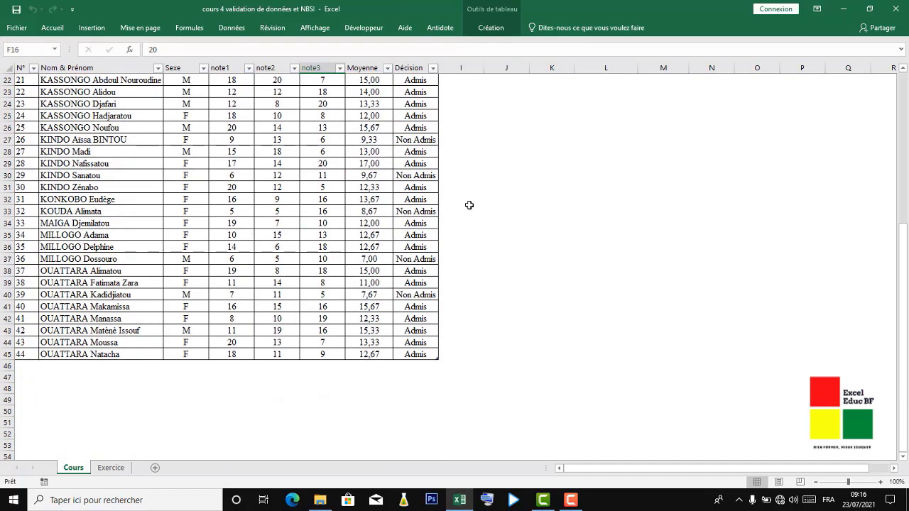
left_click(236, 295)
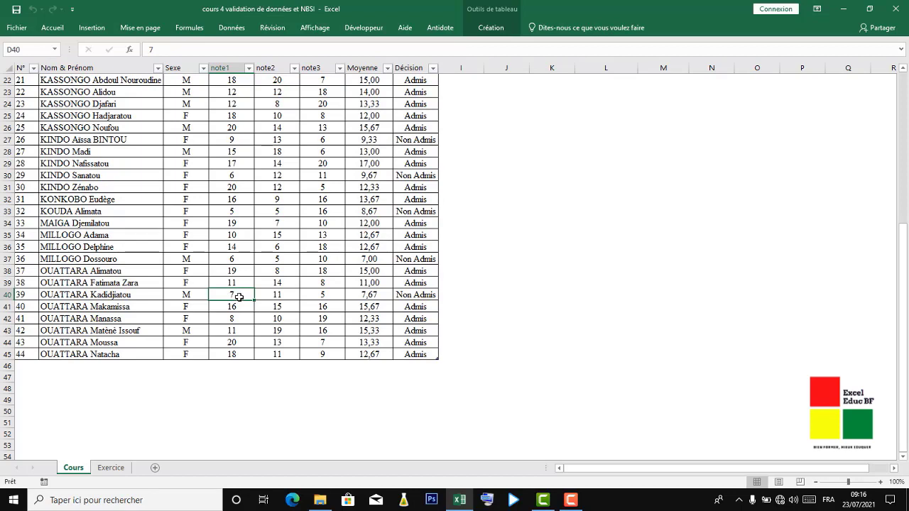
type("2")
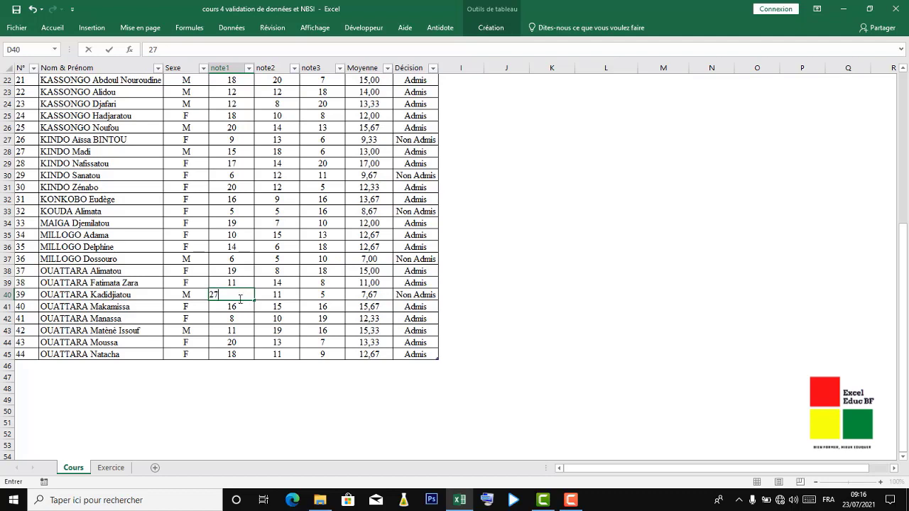
type("7")
key("Return")
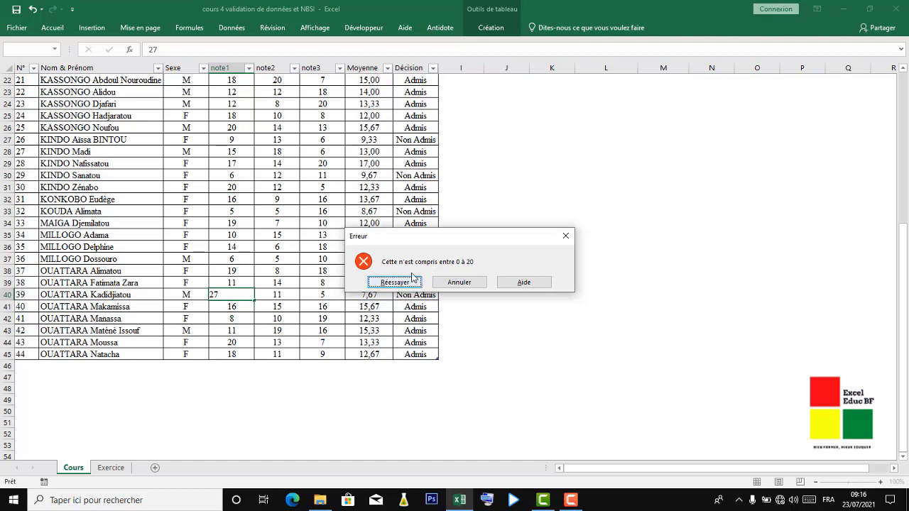
left_click(467, 284)
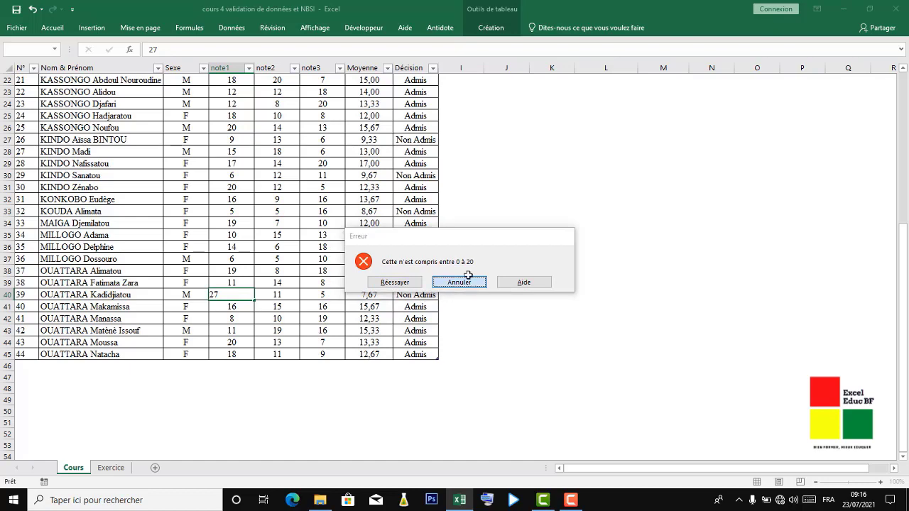
Step: Change the error alert message of D40's data validation to "Cette note n'est compris entre 0 à 20"
left_click(227, 29)
left_click(602, 72)
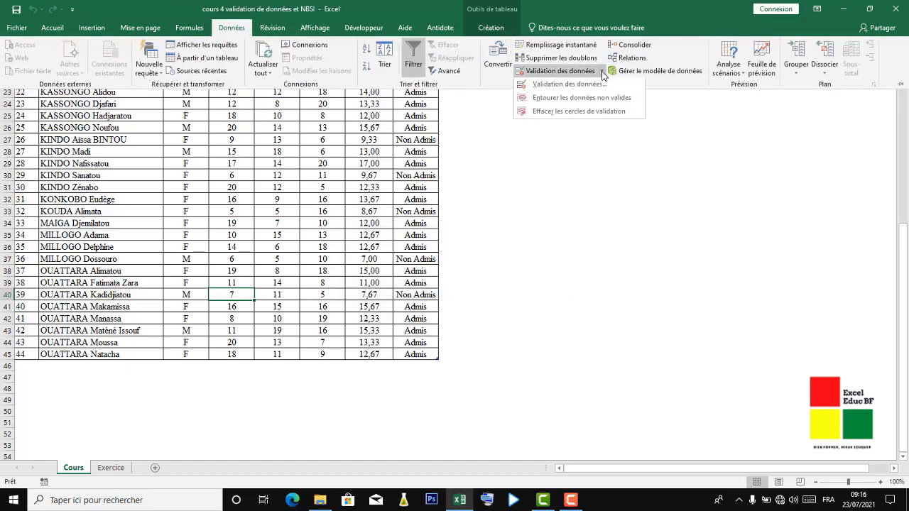
left_click(569, 84)
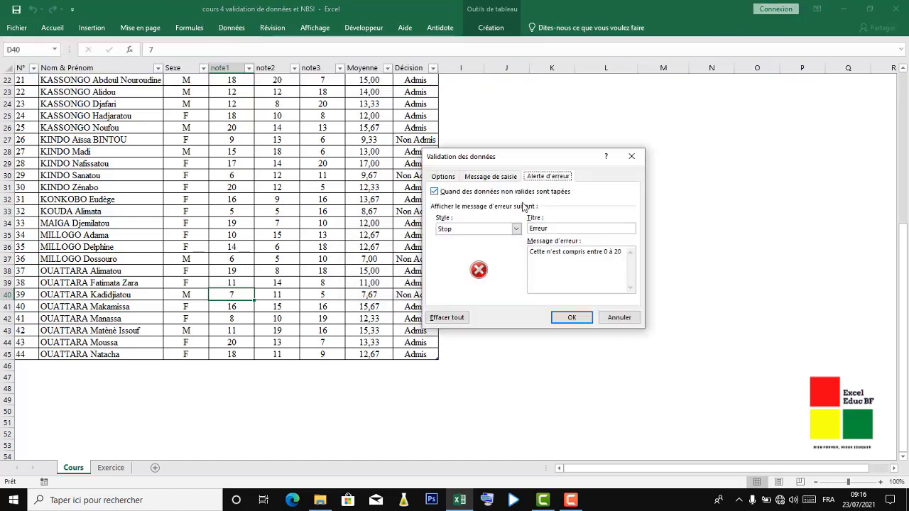
left_click(547, 253)
type("N")
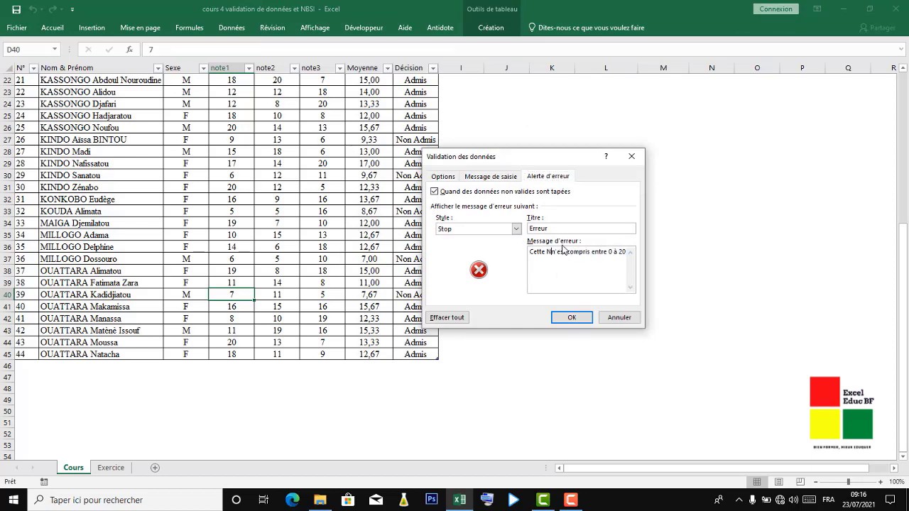
type("OTE")
key("BackSpace")
key("BackSpace")
key("BackSpace")
key("BackSpace")
key("BackSpace")
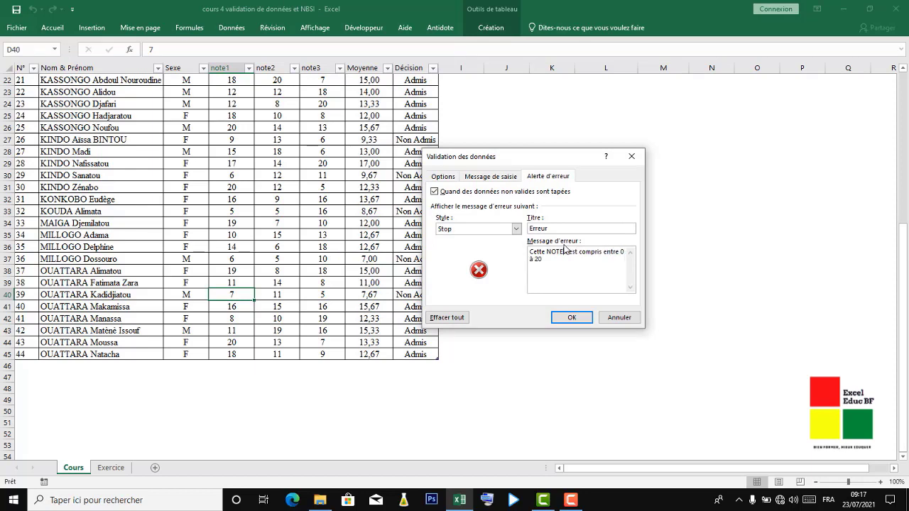
type("note")
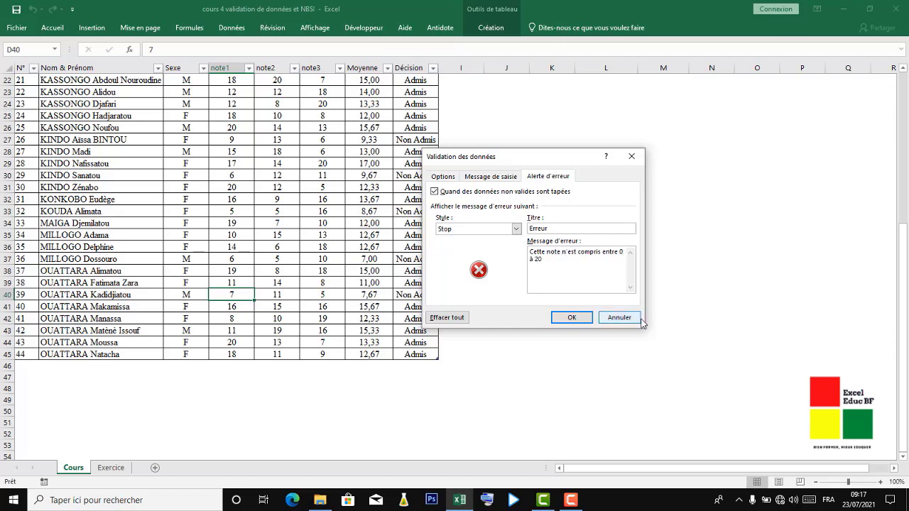
left_click(571, 318)
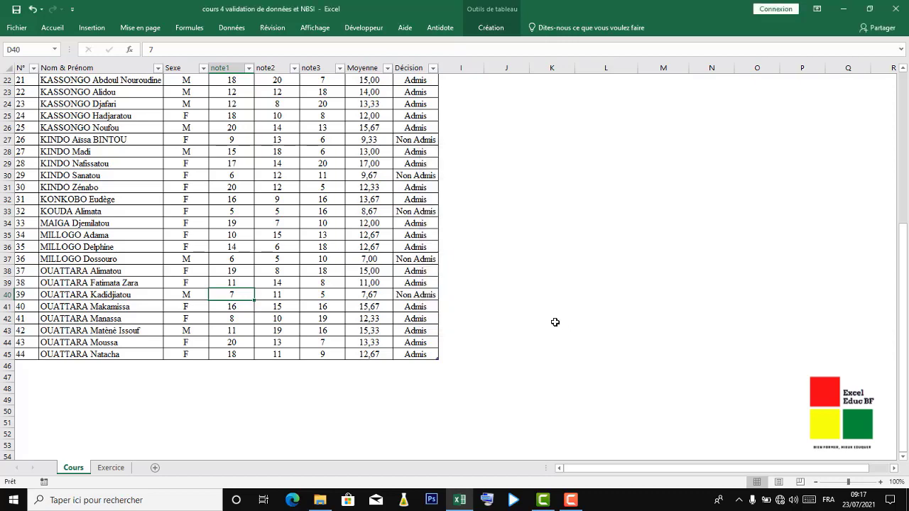
Step: Test the reworded error alert by trying to enter 27 in D40 again
scroll(462, 429, "up", 6)
scroll(403, 309, "up", 1)
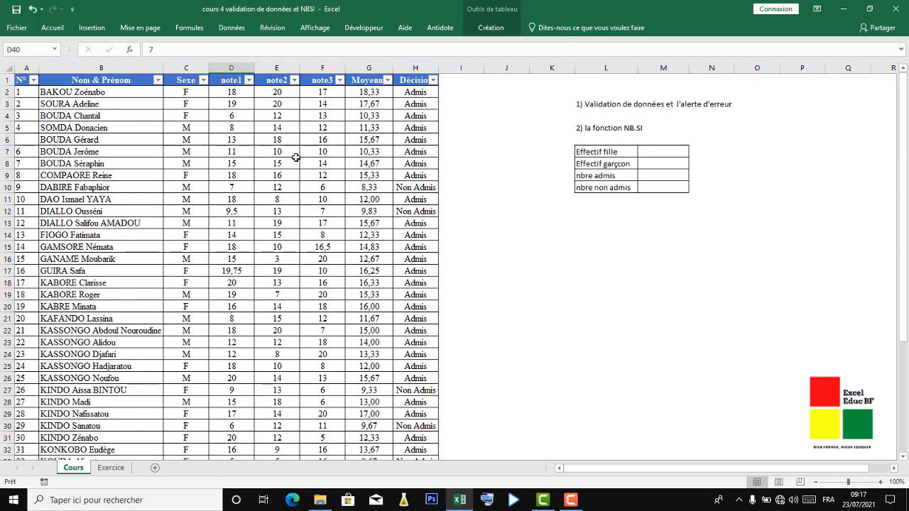
scroll(245, 376, "down", 2)
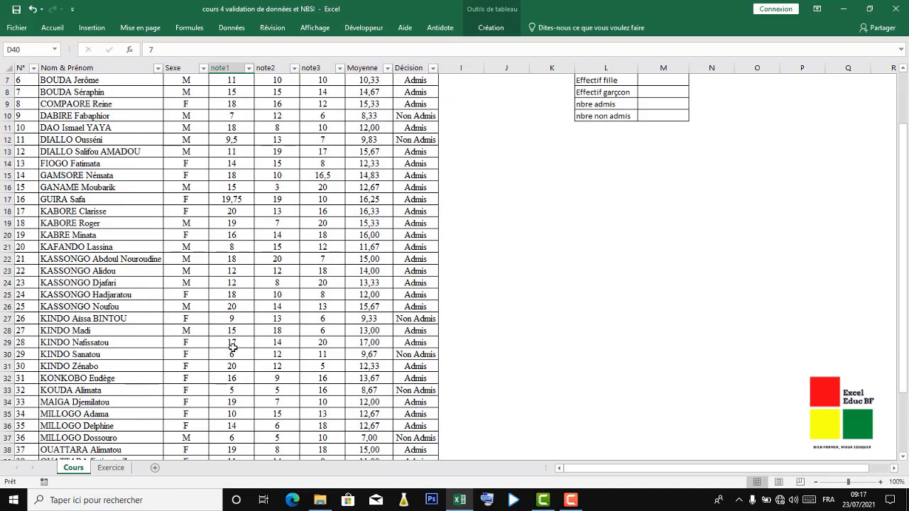
scroll(223, 429, "down", 3)
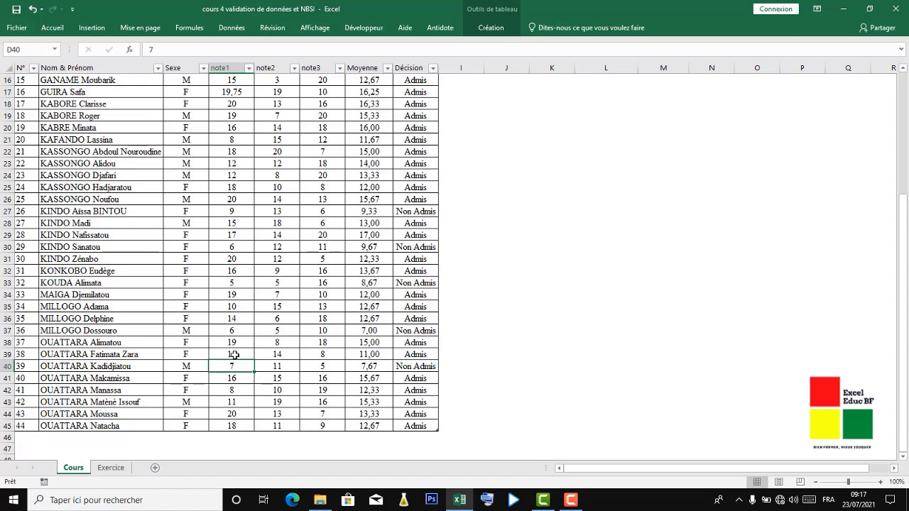
type("2")
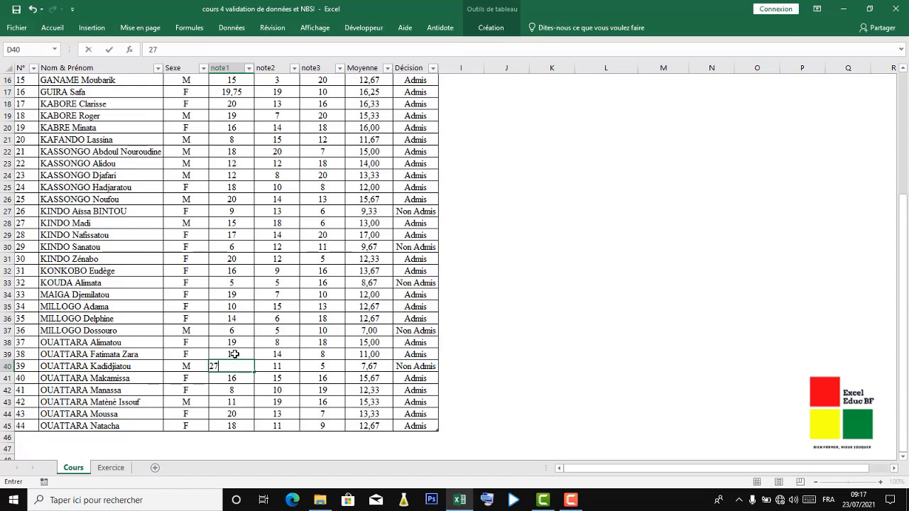
type("7")
key("Return")
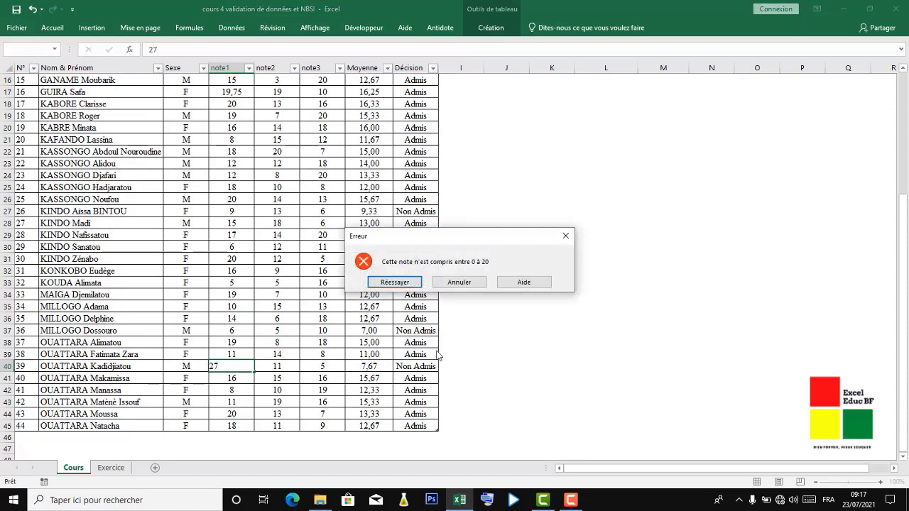